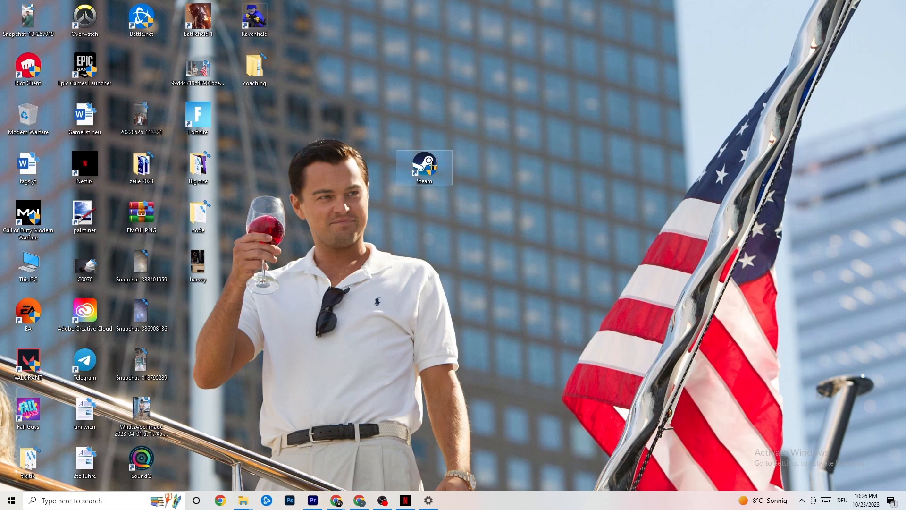
# Open the Steam desktop shortcut's compatibility properties, check the Windows versions offered for compatibility mode, and accept the dialog.
pyautogui.rightClick(434, 165)
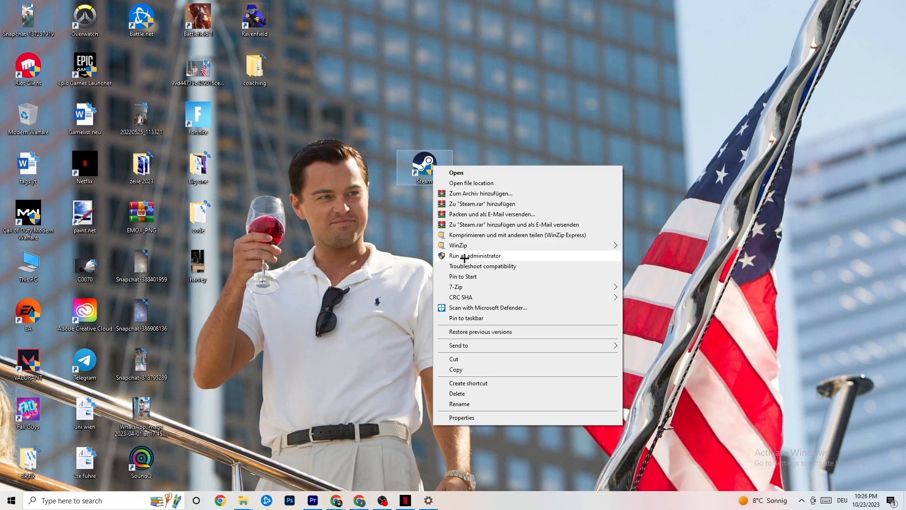
pyautogui.click(402, 252)
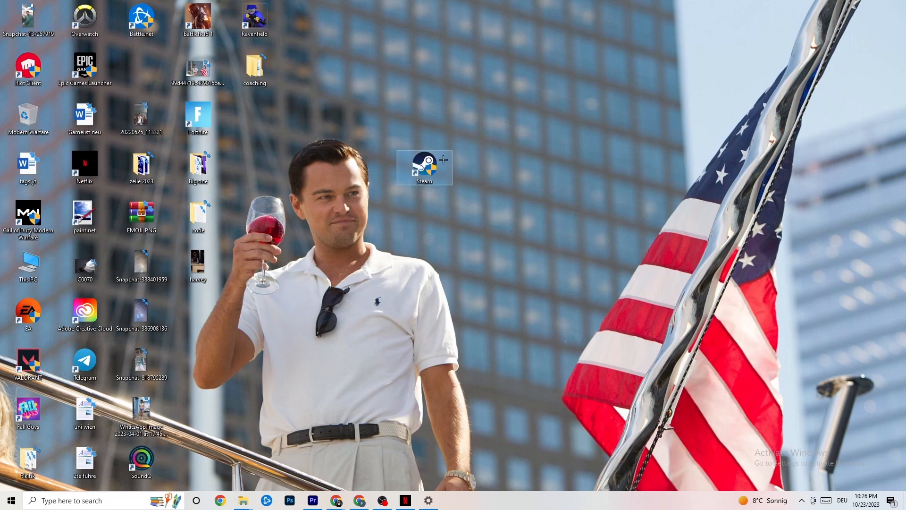
pyautogui.rightClick(423, 168)
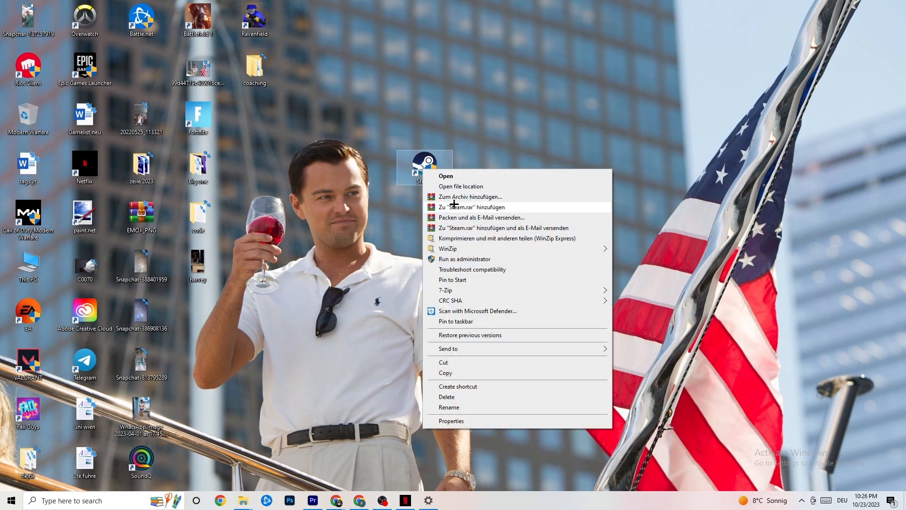
pyautogui.click(471, 421)
pyautogui.moveTo(492, 181); pyautogui.dragTo(447, 108)
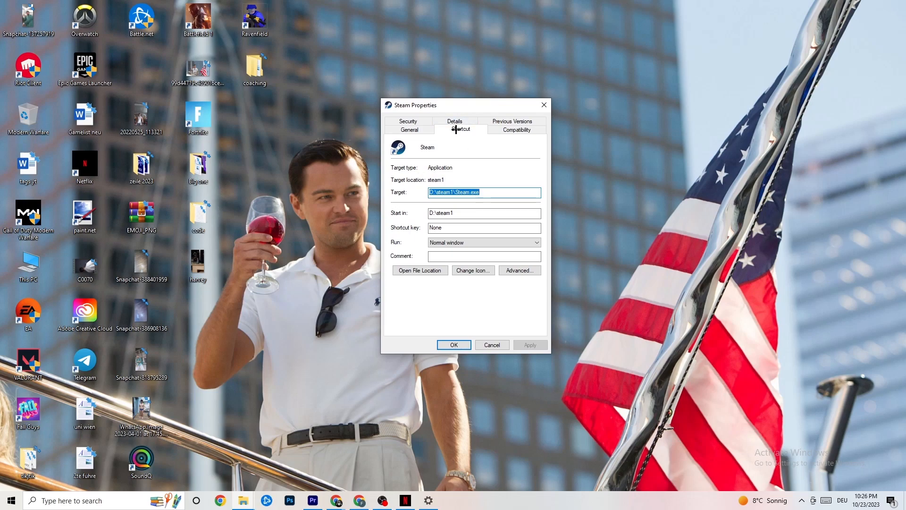
pyautogui.click(491, 128)
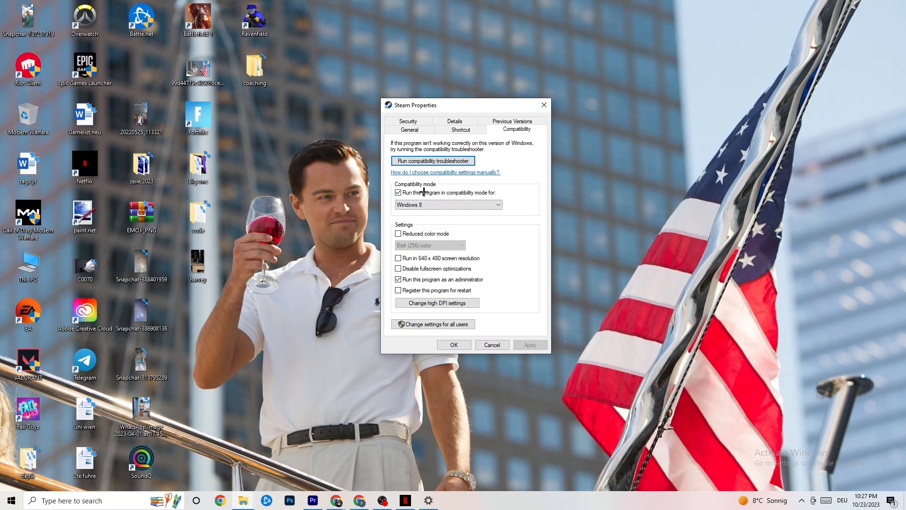
pyautogui.click(398, 193)
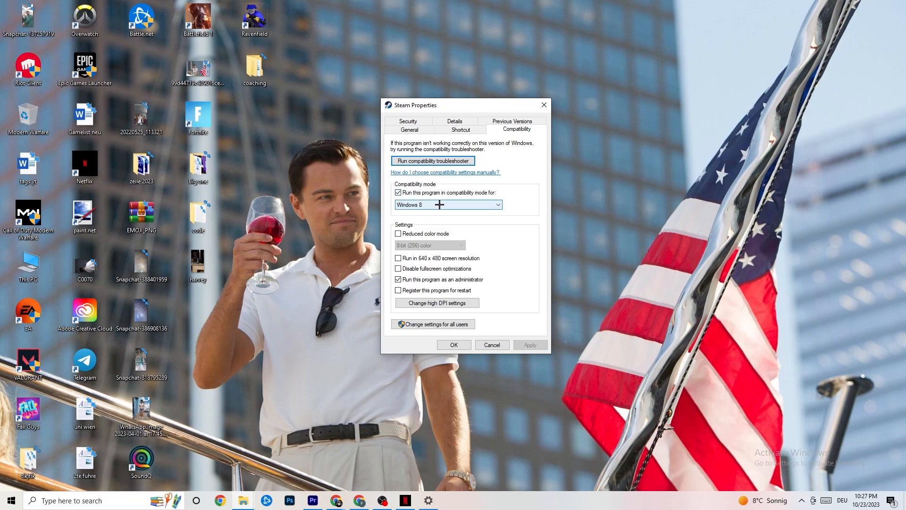
pyautogui.click(439, 204)
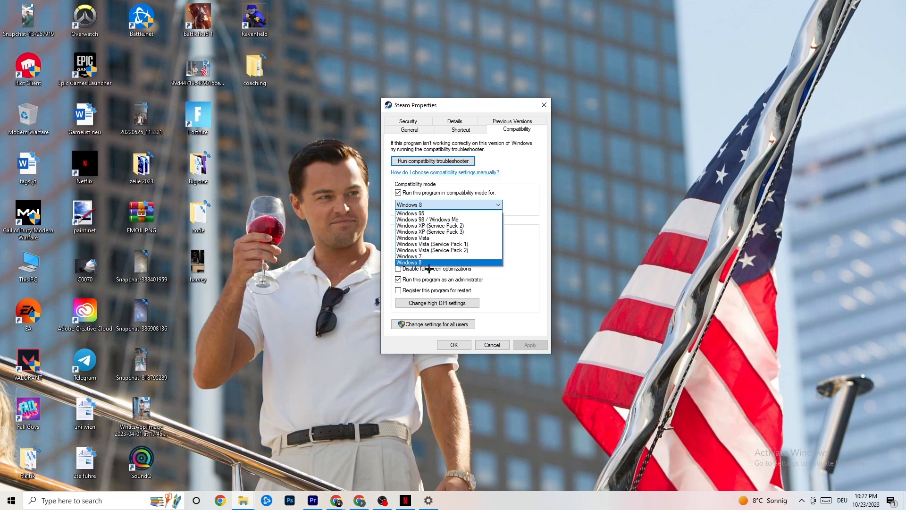
pyautogui.click(515, 219)
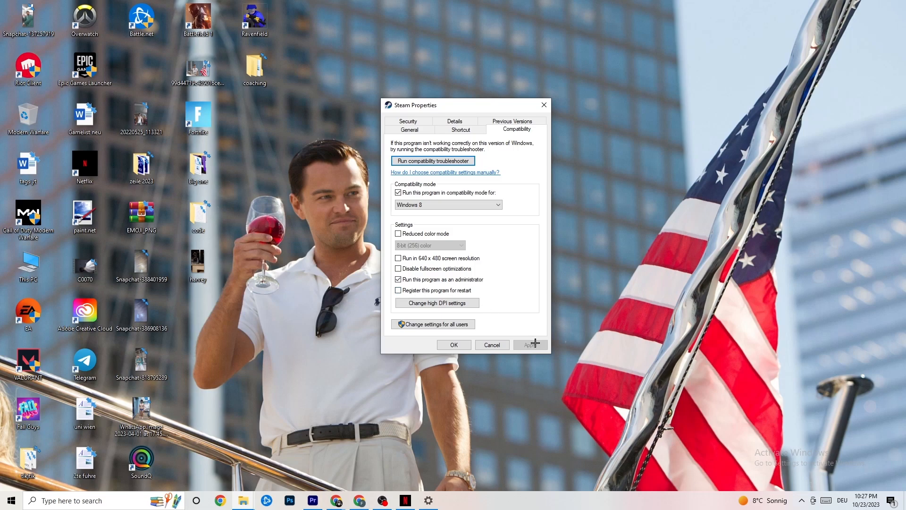
pyautogui.click(454, 345)
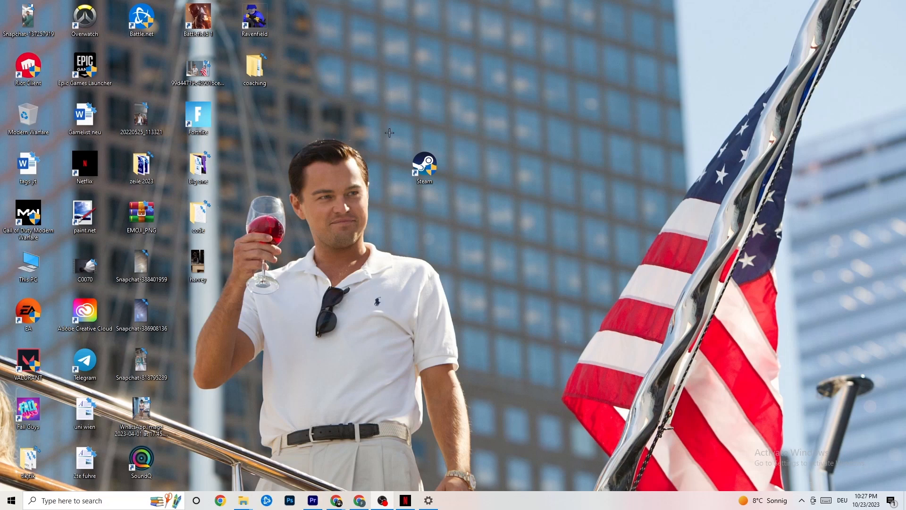
pyautogui.click(1, 507)
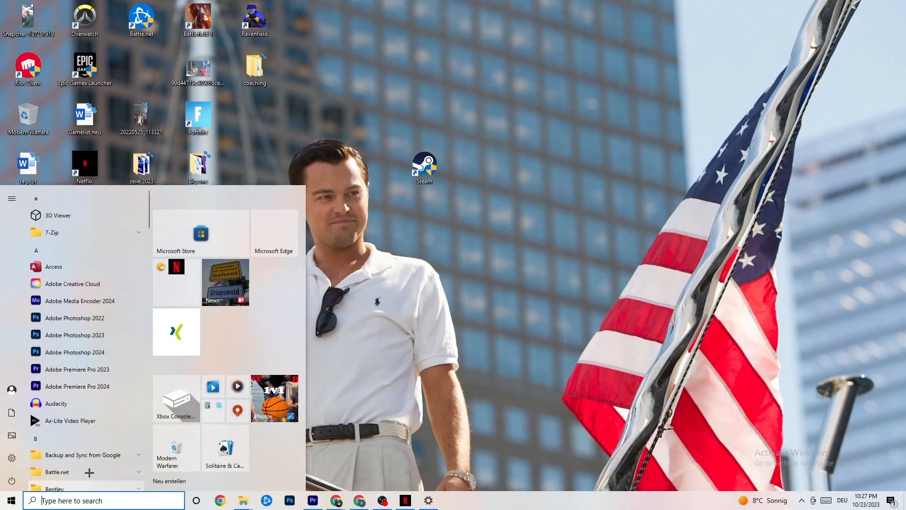
pyautogui.click(335, 425)
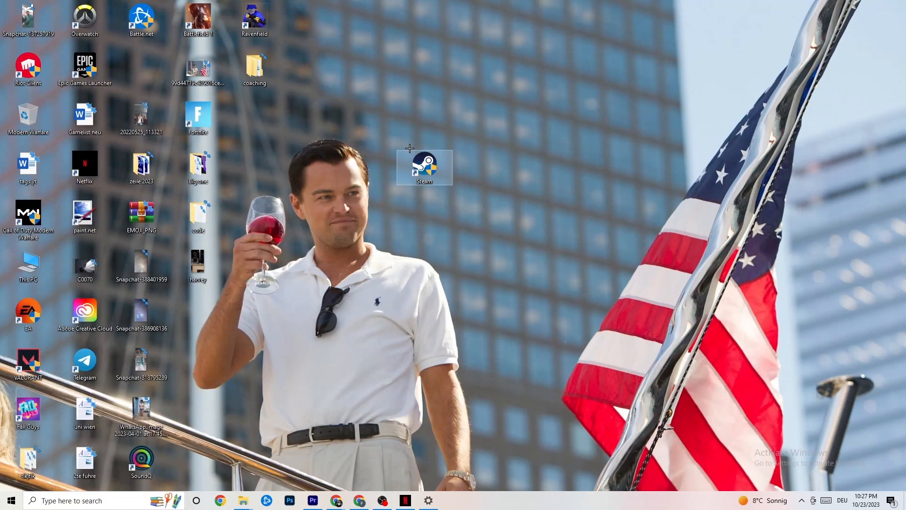
pyautogui.rightClick(415, 172)
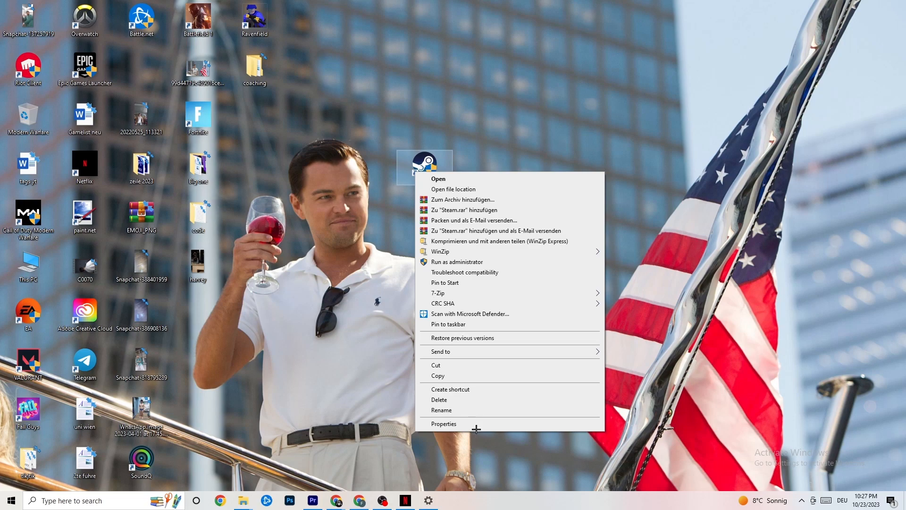
pyautogui.click(366, 225)
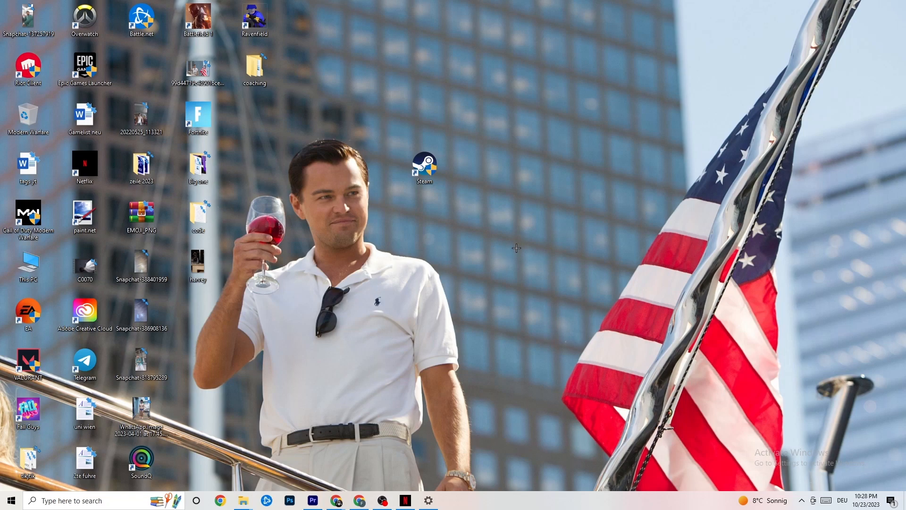
# Open Task Manager in a maximized window and check the actions available for the Google Chrome process.
pyautogui.rightClick(503, 506)
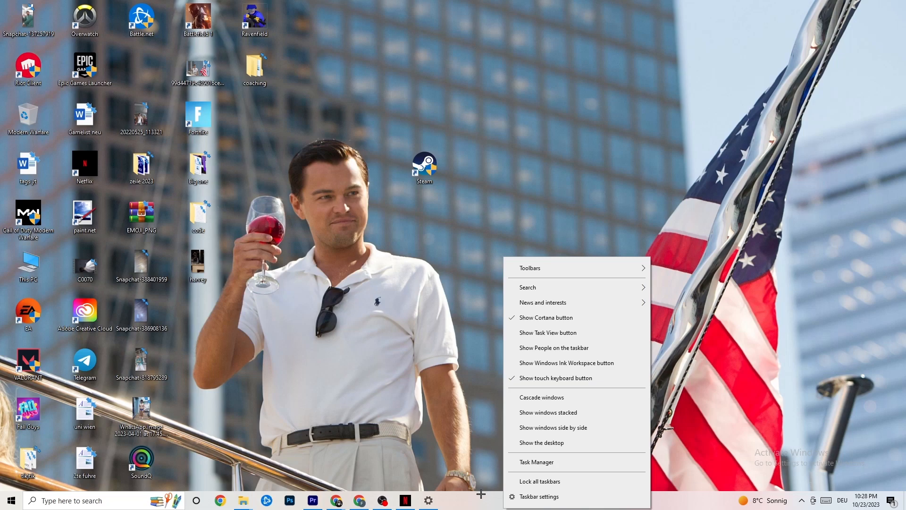
pyautogui.click(545, 462)
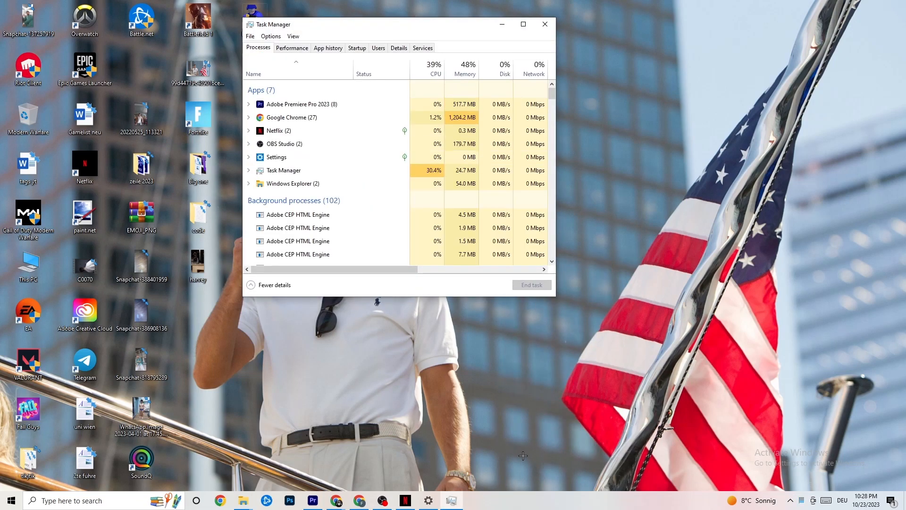
pyautogui.click(523, 24)
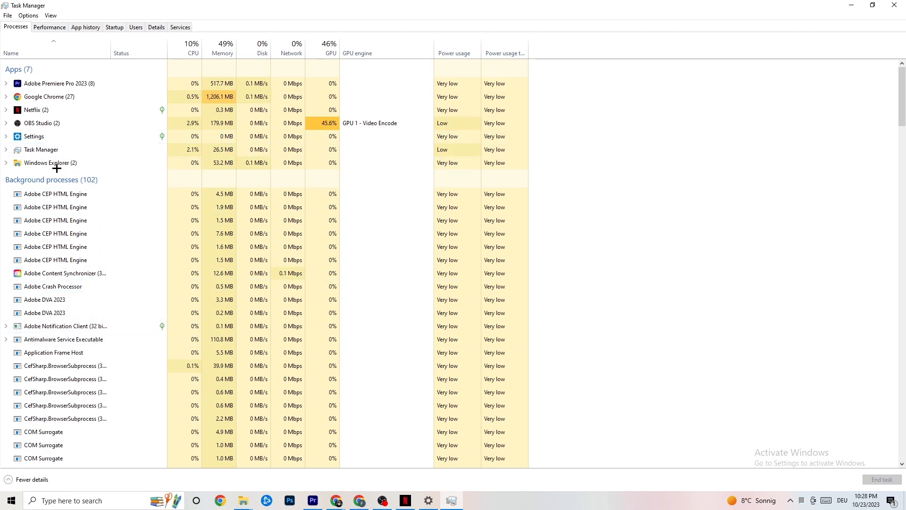
pyautogui.rightClick(65, 97)
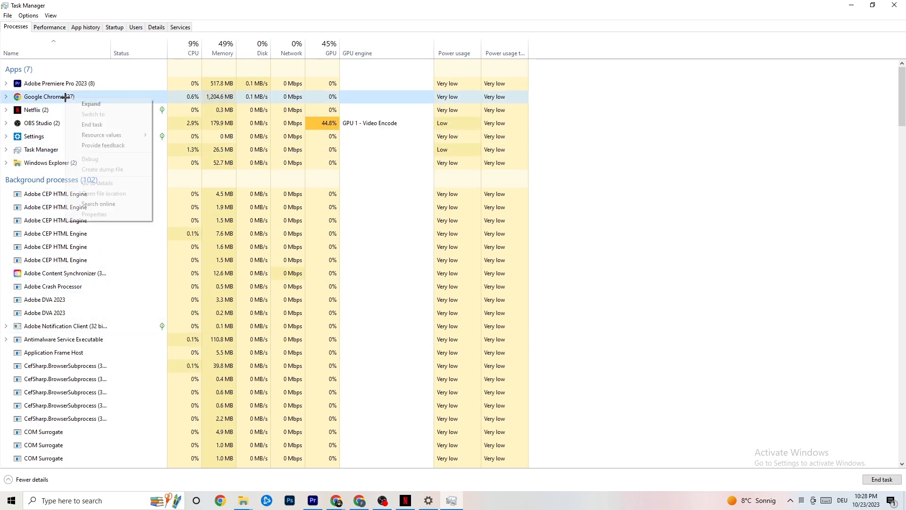
pyautogui.click(644, 114)
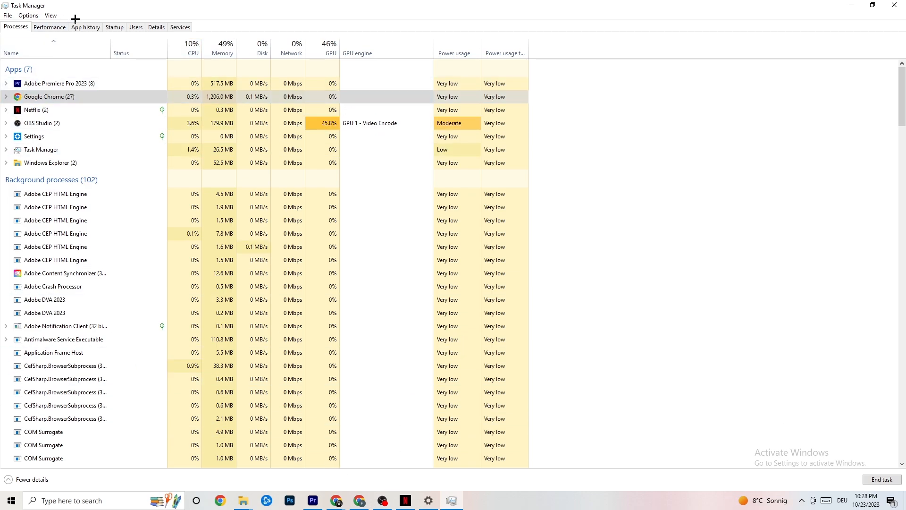
# Show the detailed process list and view the priority options for the Adobe Premiere Pro process.
pyautogui.click(156, 27)
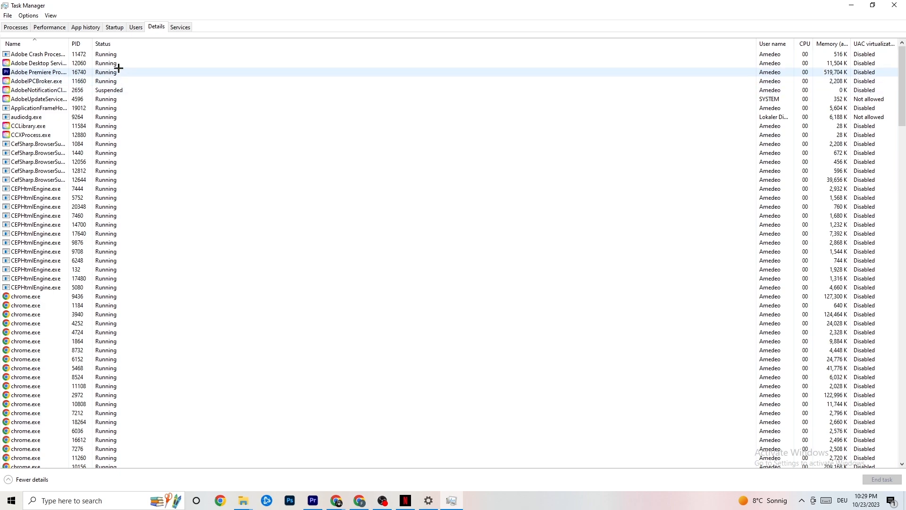
pyautogui.rightClick(49, 75)
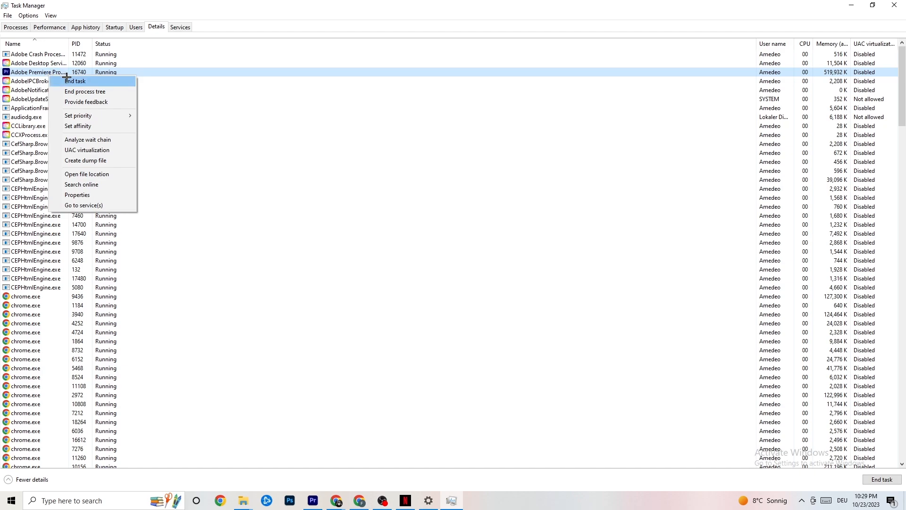
pyautogui.moveTo(85, 115)
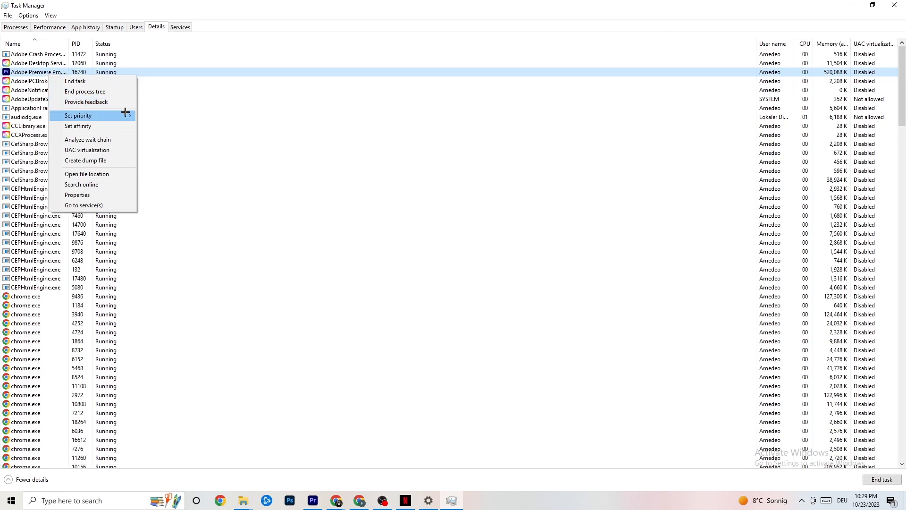
pyautogui.moveTo(125, 113)
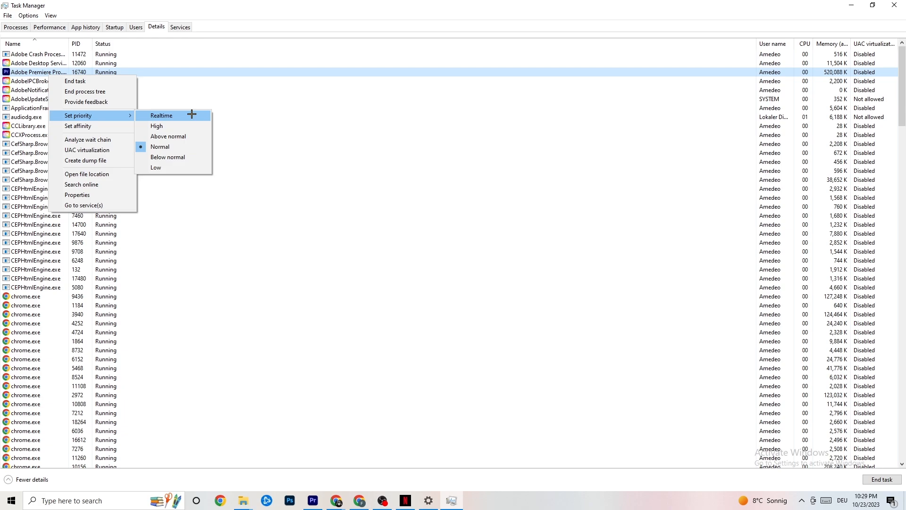
pyautogui.click(245, 99)
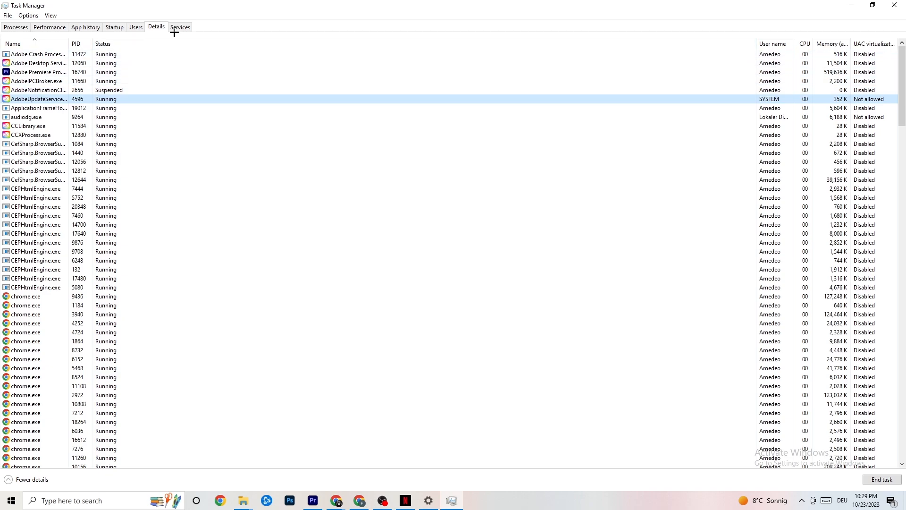
# Review the startup programs and the actions available for Razer Synapse, and close Task Manager.
pyautogui.click(115, 27)
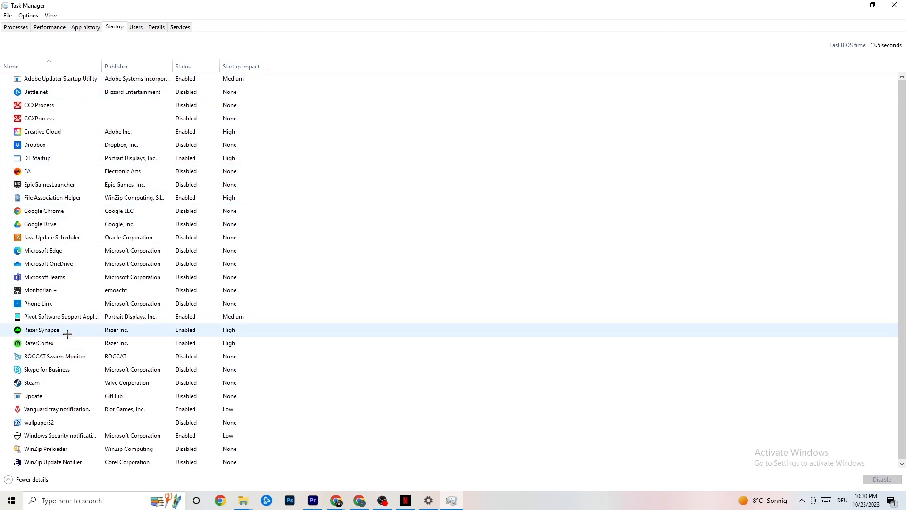
pyautogui.rightClick(184, 330)
pyautogui.click(467, 46)
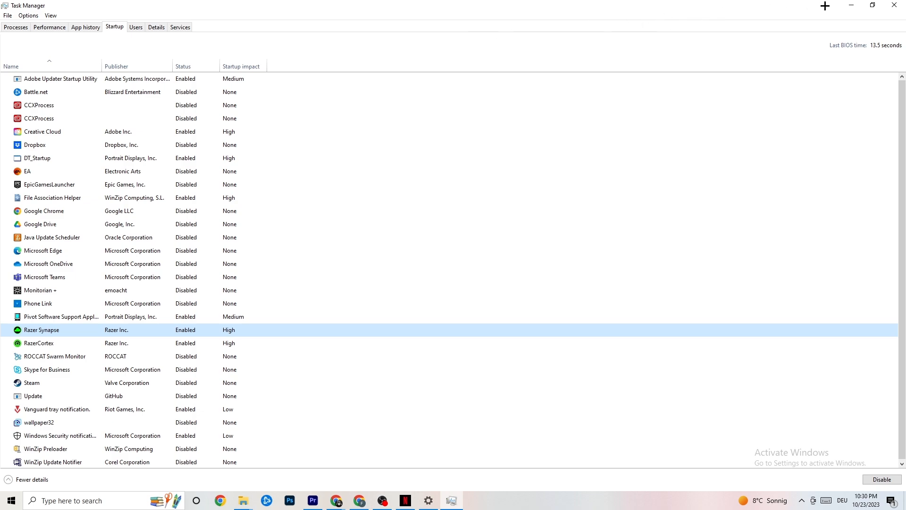
pyautogui.click(890, 4)
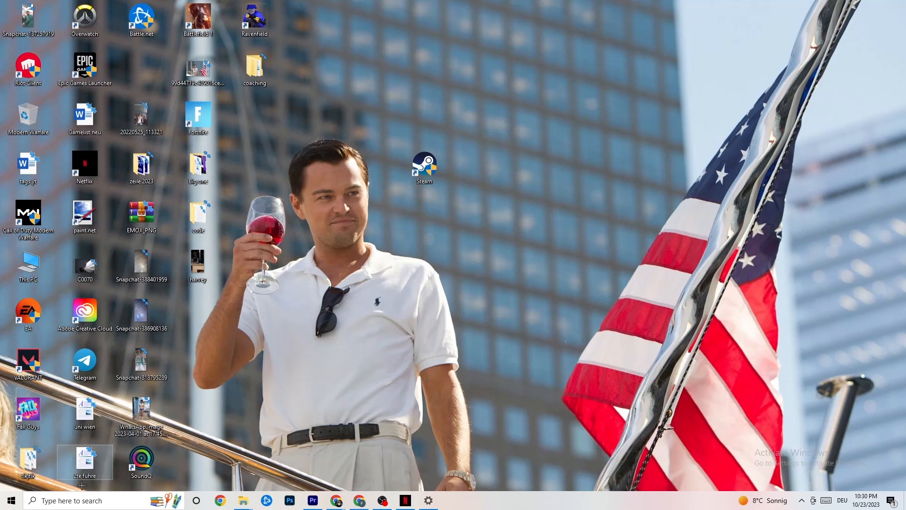
# Open the Windows display settings and view the scaling choices for text, apps and other items.
pyautogui.click(8, 504)
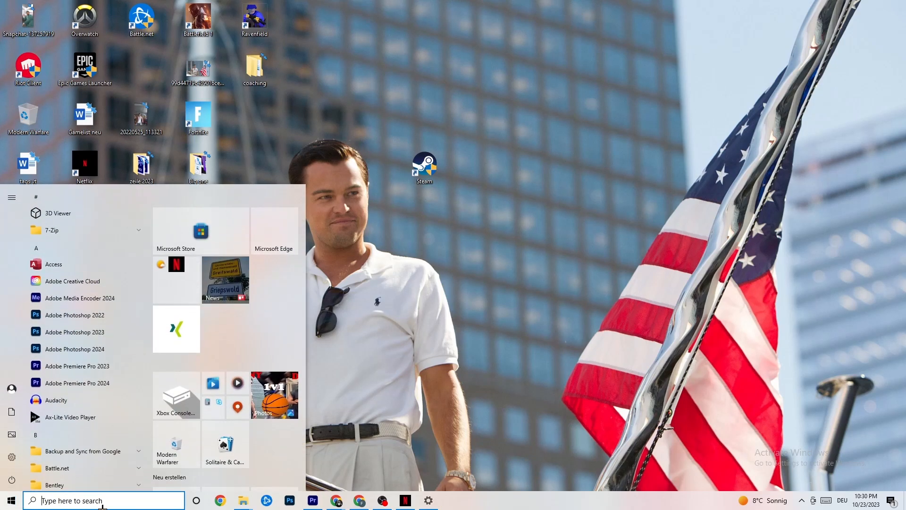
pyautogui.click(12, 457)
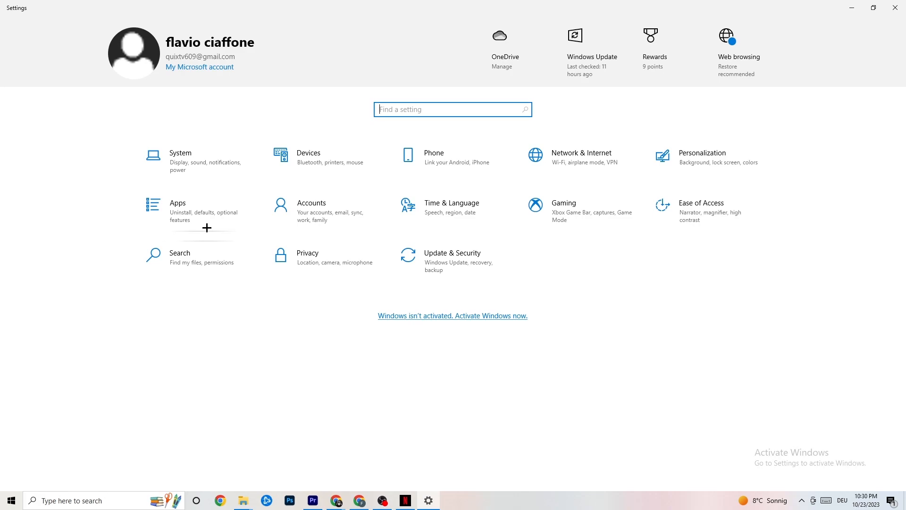
pyautogui.click(197, 159)
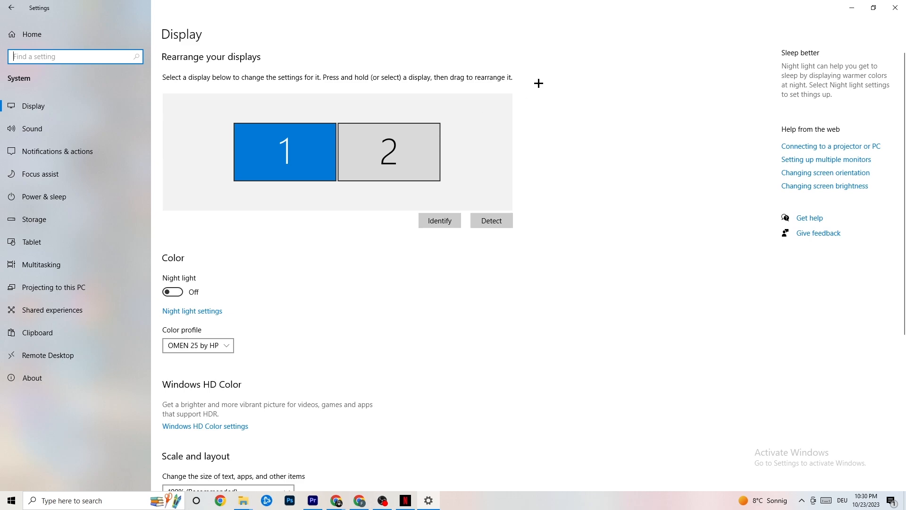
pyautogui.scroll(-5, 441, 106)
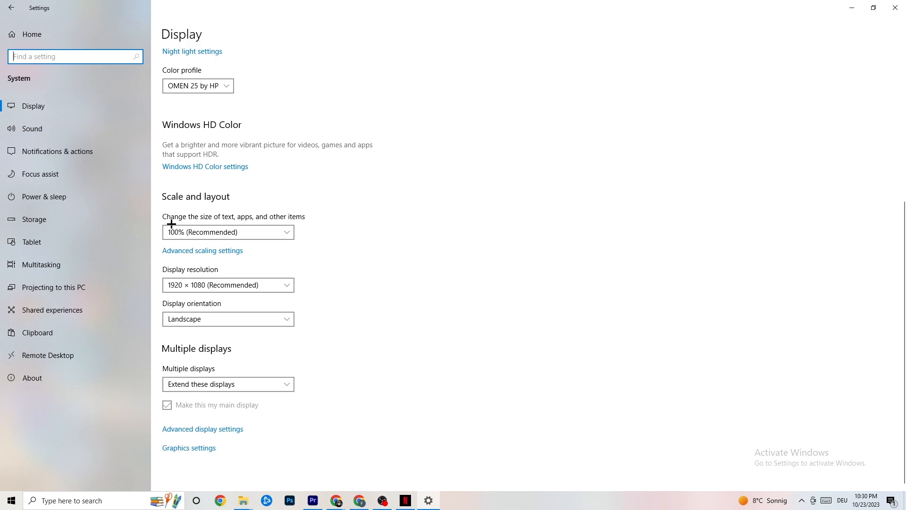
pyautogui.click(264, 232)
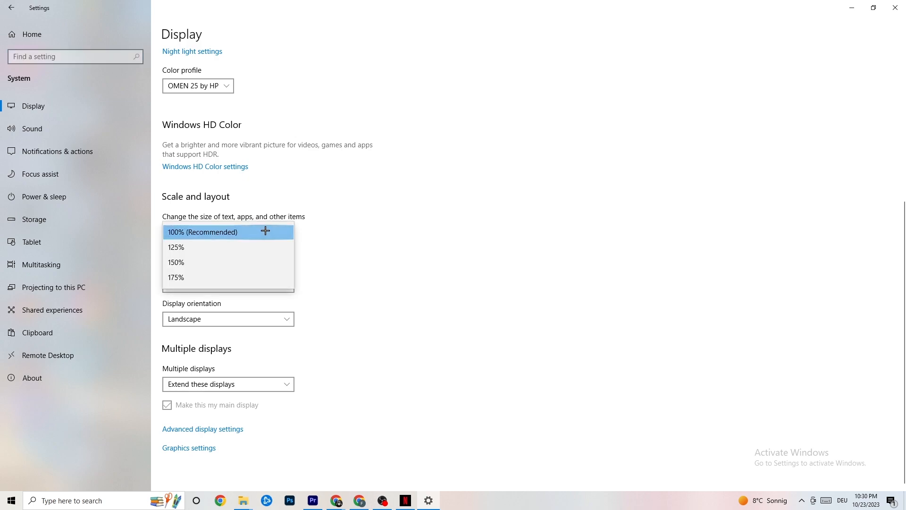
pyautogui.click(356, 182)
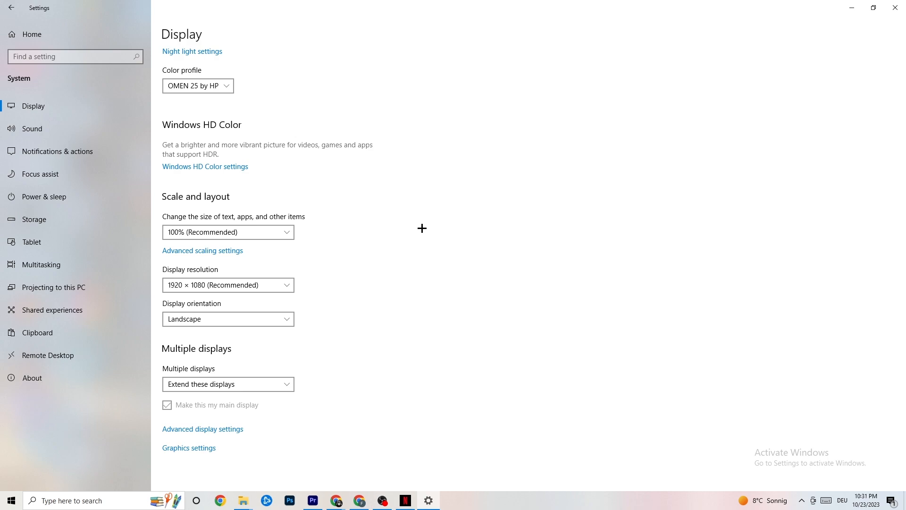
# Open the additional power settings from Power & sleep, review the available power plans, and close Power Options.
pyautogui.click(56, 195)
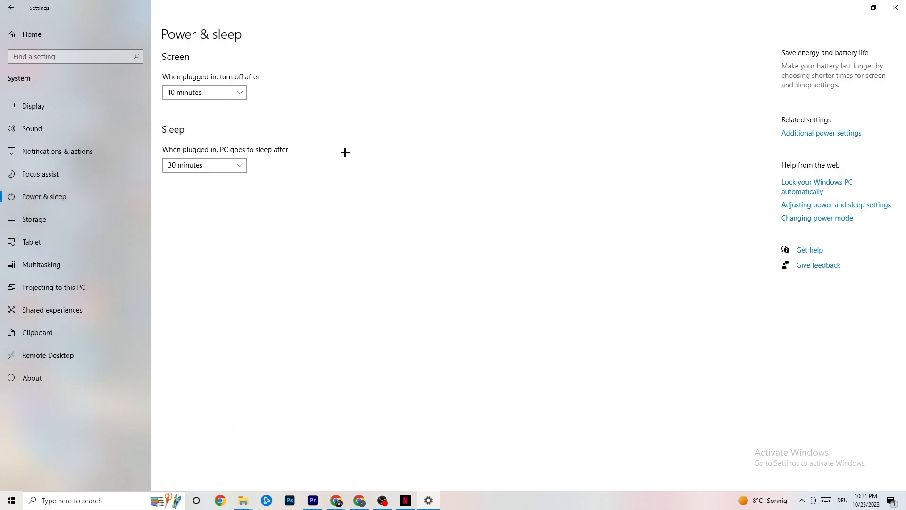
pyautogui.click(838, 133)
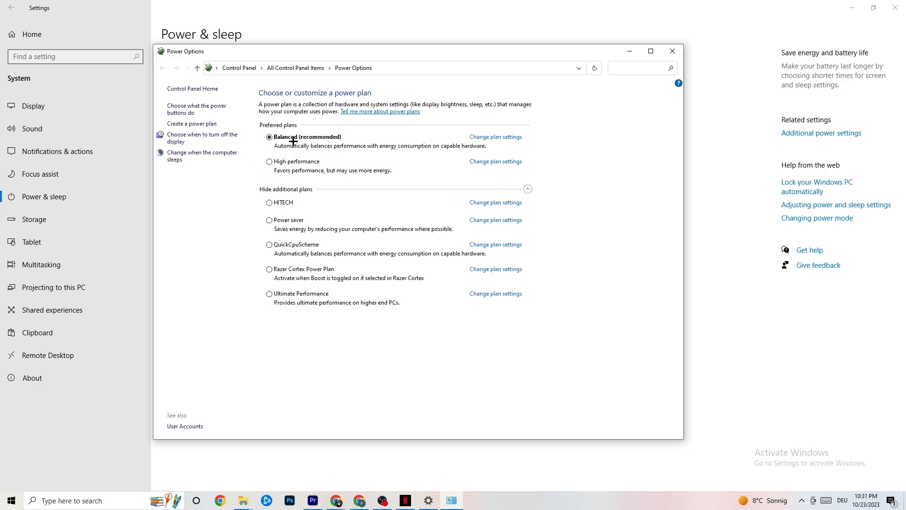
pyautogui.click(672, 51)
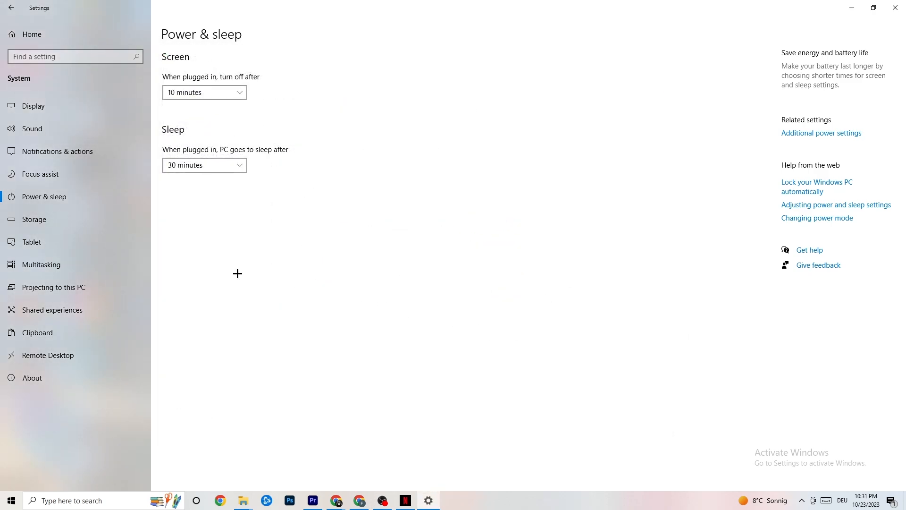
# Open the Storage Sense configuration from the Storage settings, view the choices for how often it runs, and return to the Settings home page.
pyautogui.click(71, 228)
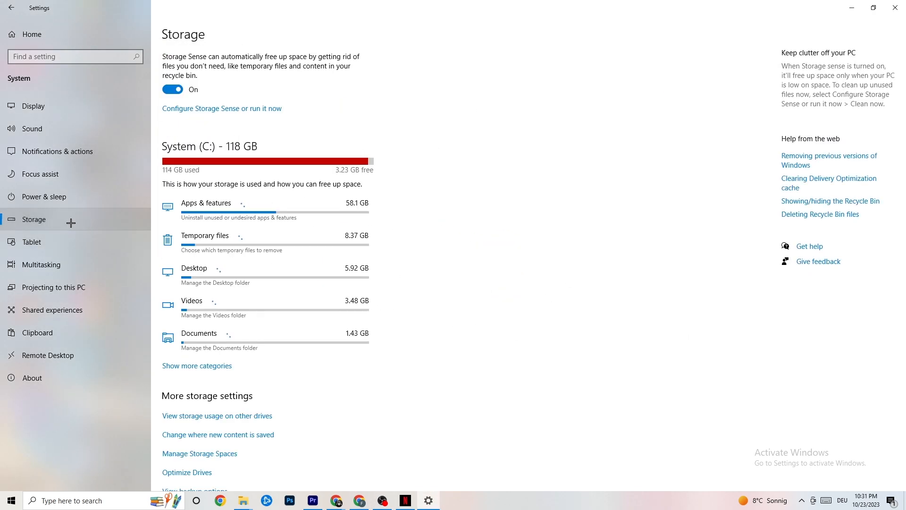
pyautogui.click(215, 109)
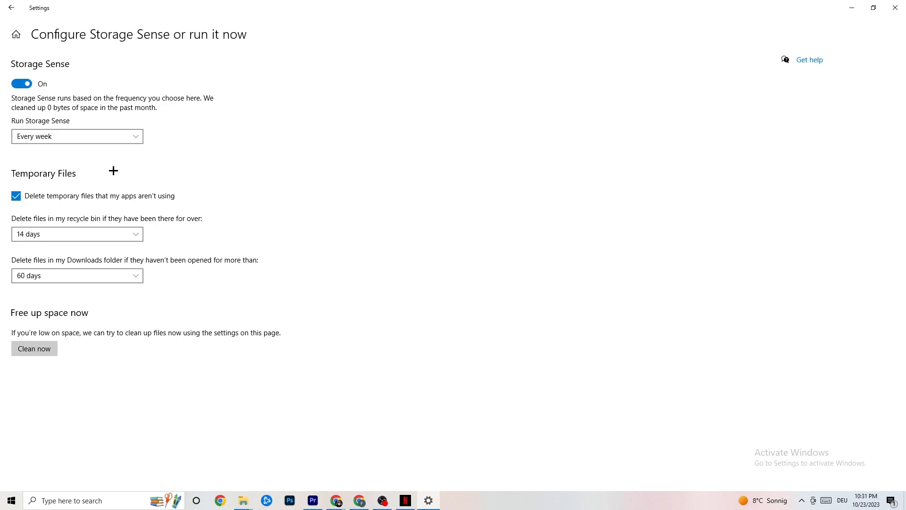
pyautogui.click(101, 136)
pyautogui.click(101, 136)
pyautogui.click(136, 137)
pyautogui.click(140, 138)
pyautogui.click(9, 4)
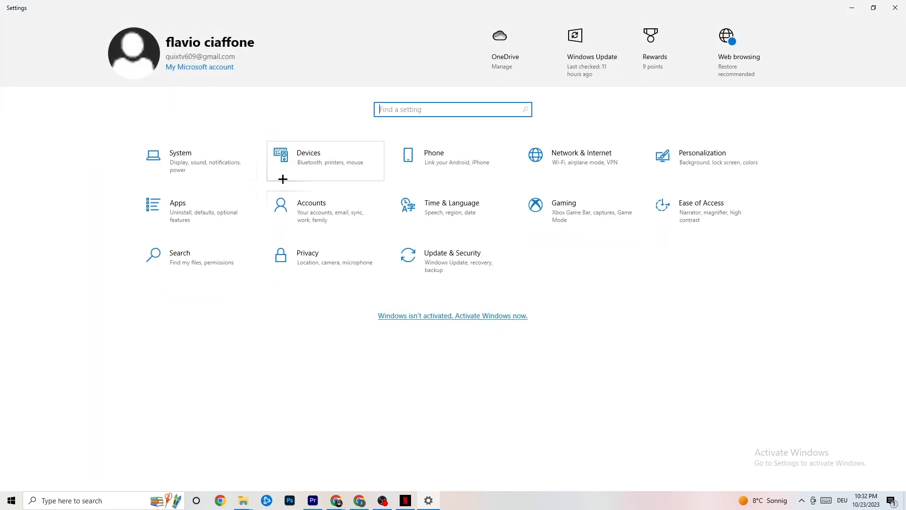
# Review the Captures recording options and the Game Mode setting under Gaming, and return to the Settings home page.
pyautogui.click(603, 215)
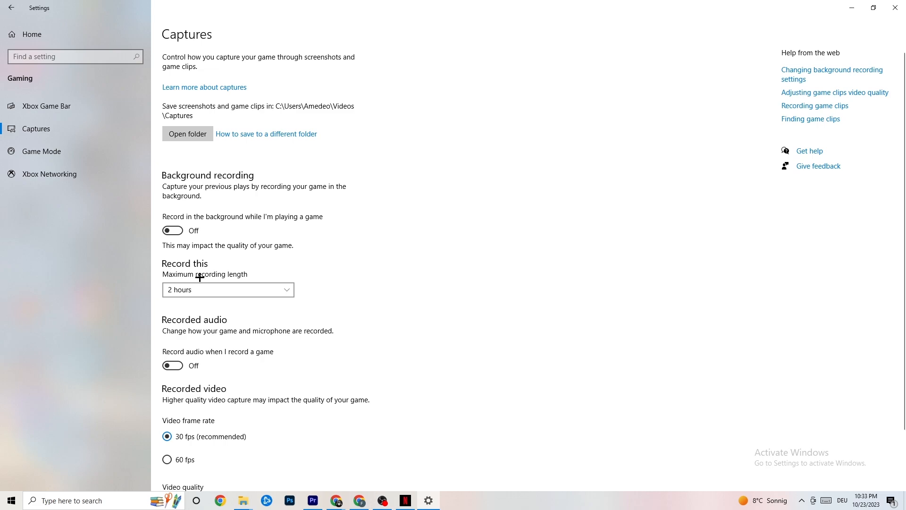
pyautogui.click(84, 152)
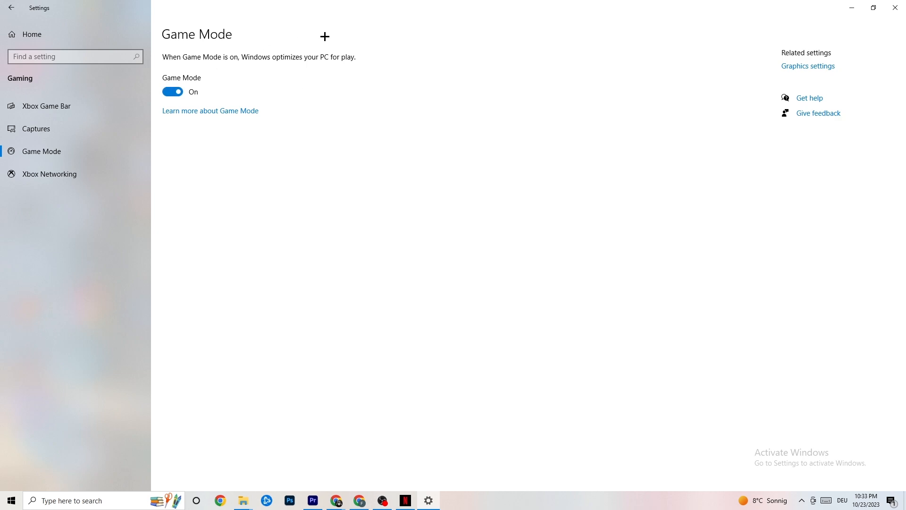
pyautogui.click(11, 7)
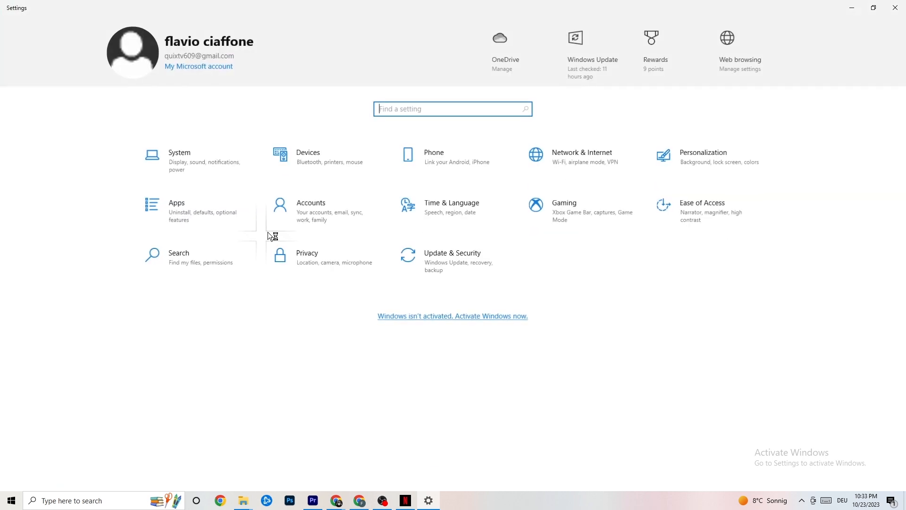
# Review the Windows Update and Troubleshoot pages under Update & Security, go back to Windows Update, and close Settings.
pyautogui.click(474, 269)
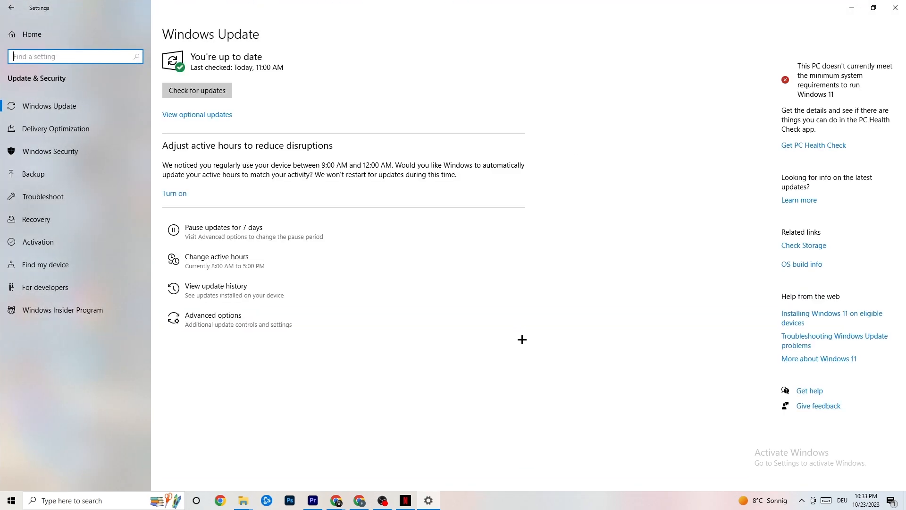
pyautogui.click(55, 194)
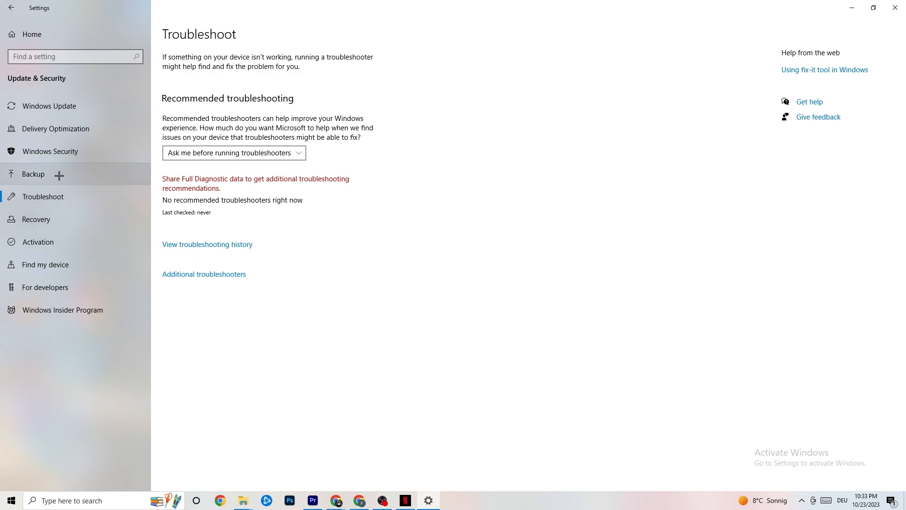
pyautogui.click(71, 108)
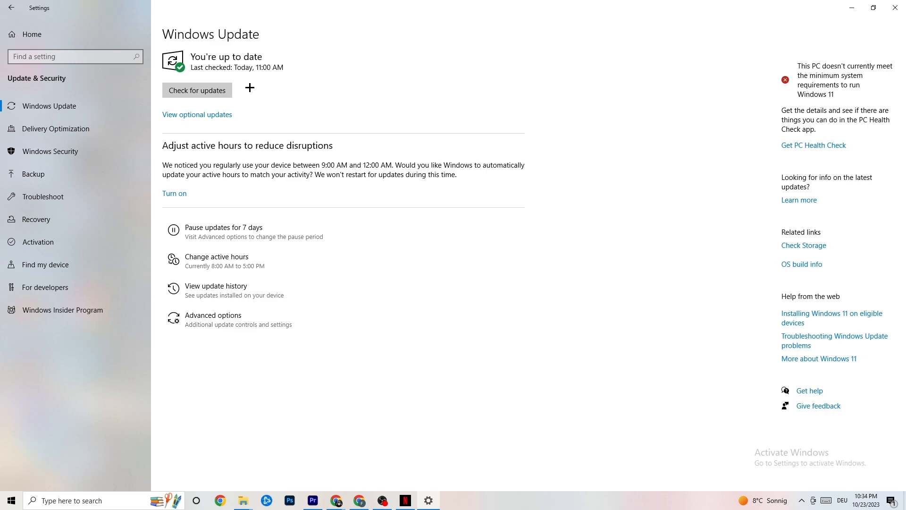
pyautogui.click(885, 10)
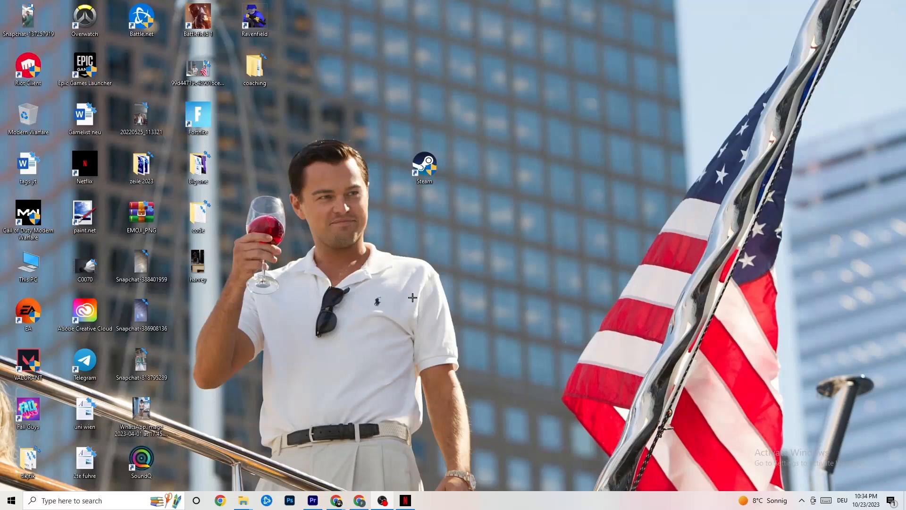